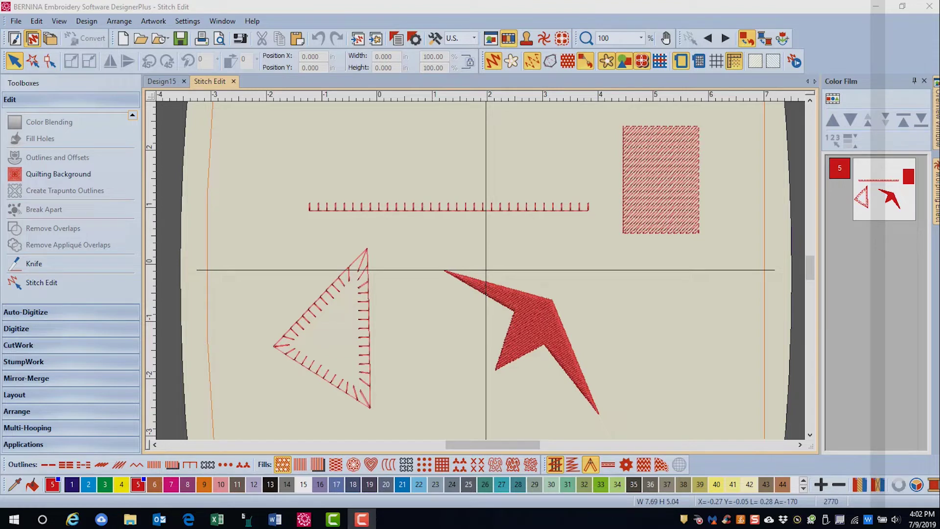
Display stitch points, travel lines and needle points, then zoom in with Z and scroll to the blanket-stitch line.
{"action": "left_click", "coordinate": [503, 107]}
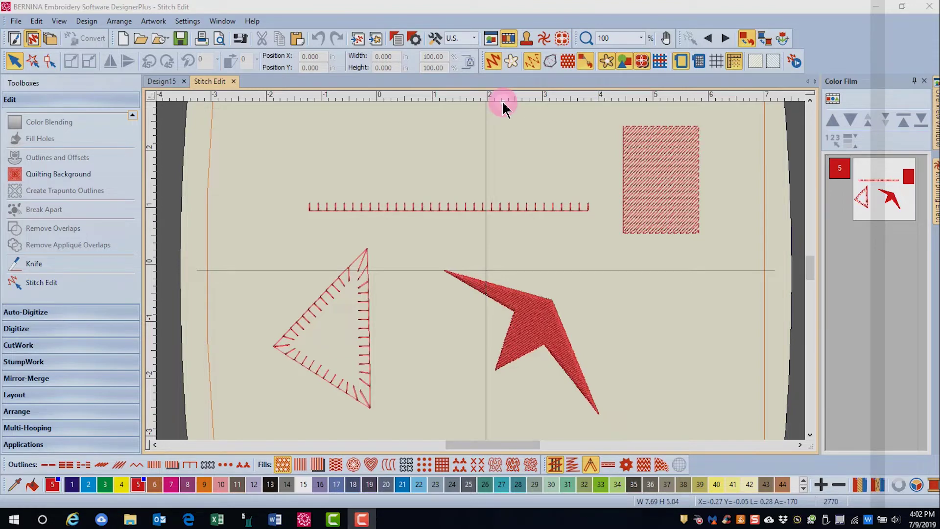
{"action": "left_click", "coordinate": [492, 63]}
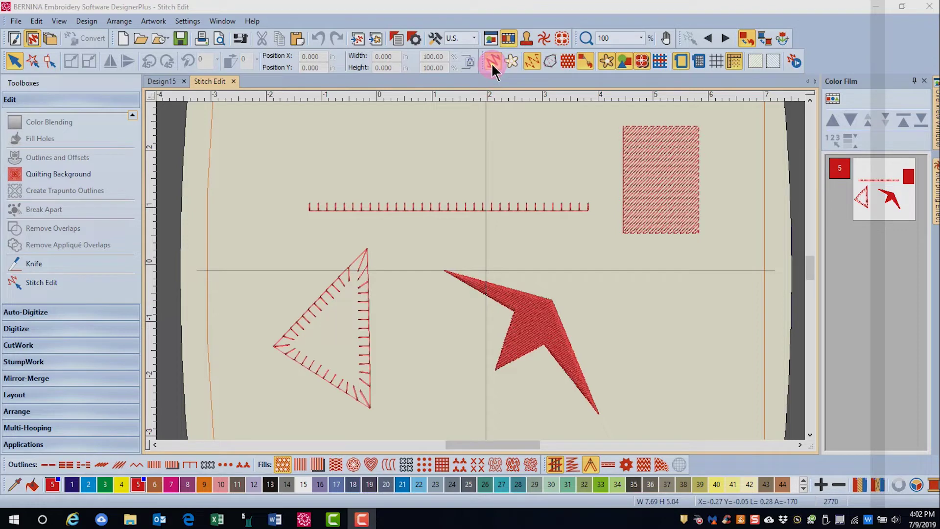
{"action": "left_click", "coordinate": [515, 166]}
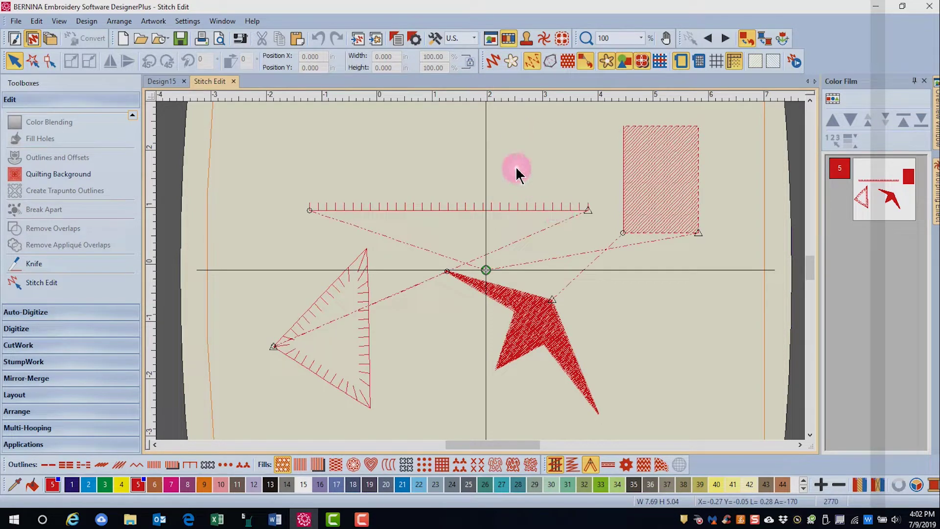
{"action": "left_click", "coordinate": [567, 62]}
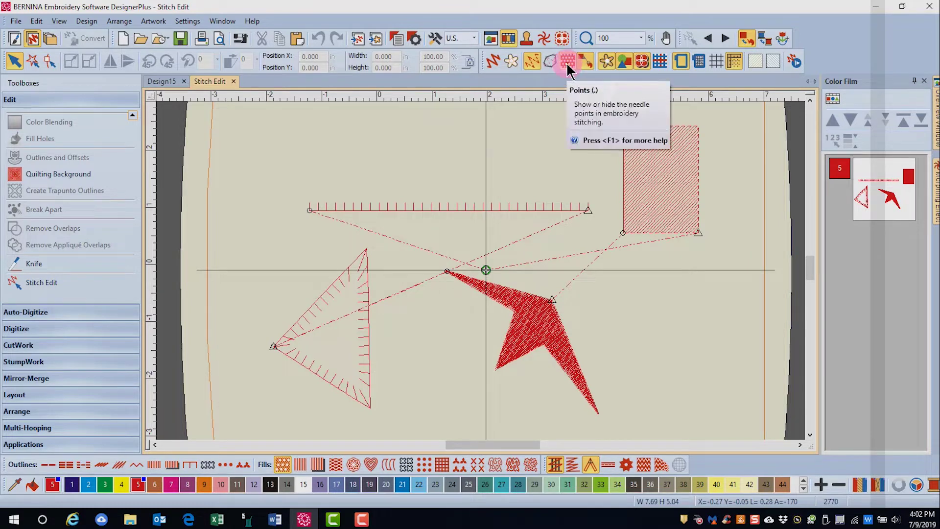
{"action": "left_click", "coordinate": [568, 62]}
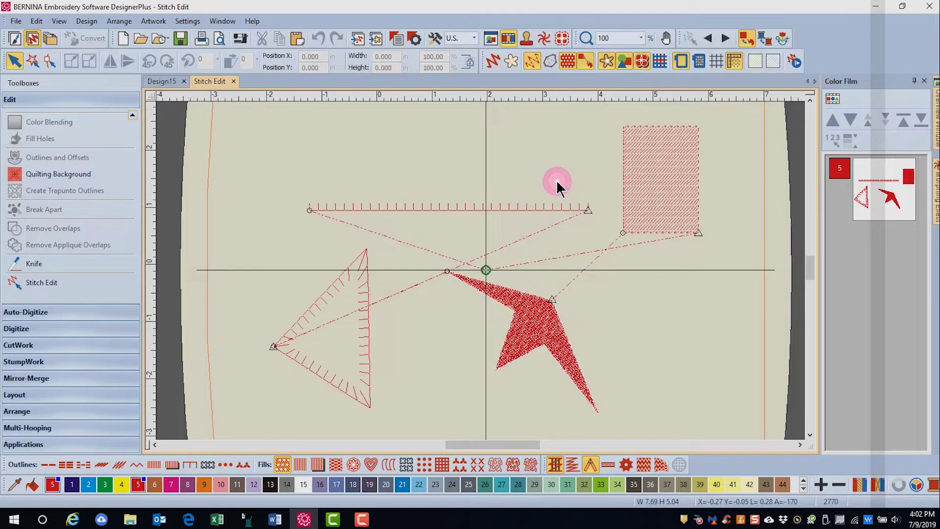
{"action": "key", "text": "z"}
{"action": "left_click_drag", "start_coordinate": [487, 445], "coordinate": [481, 445]}
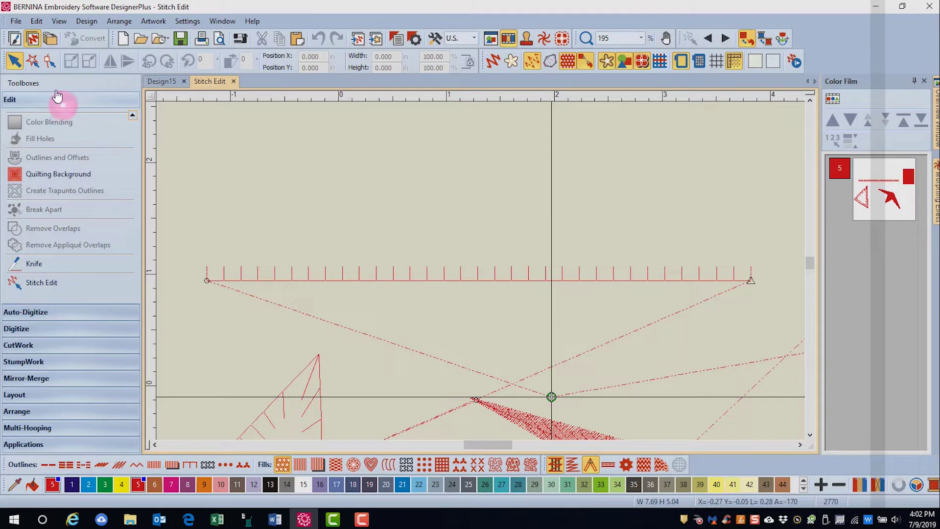
In Stitch Edit, insert two new stitches below the blanket-stitch line, stepping forward along it with the Right arrow.
{"action": "left_click", "coordinate": [53, 289]}
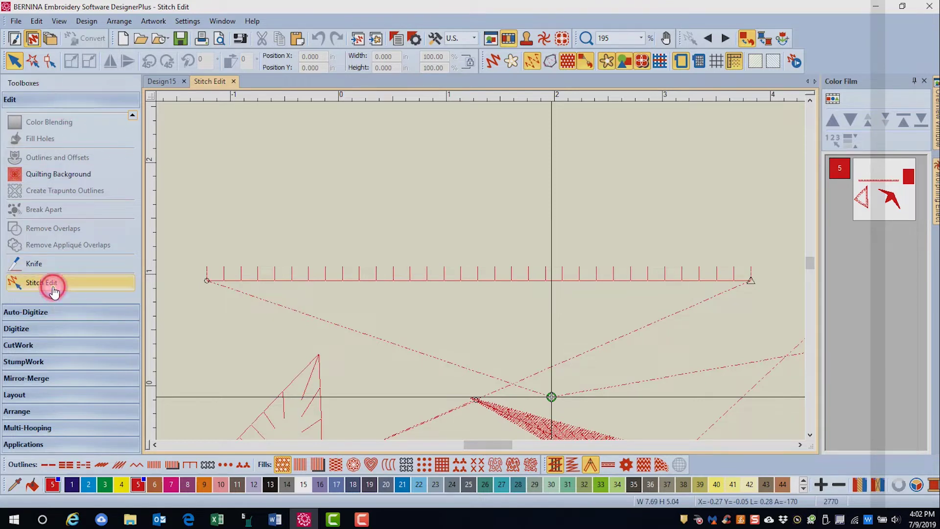
{"action": "left_click", "coordinate": [343, 268]}
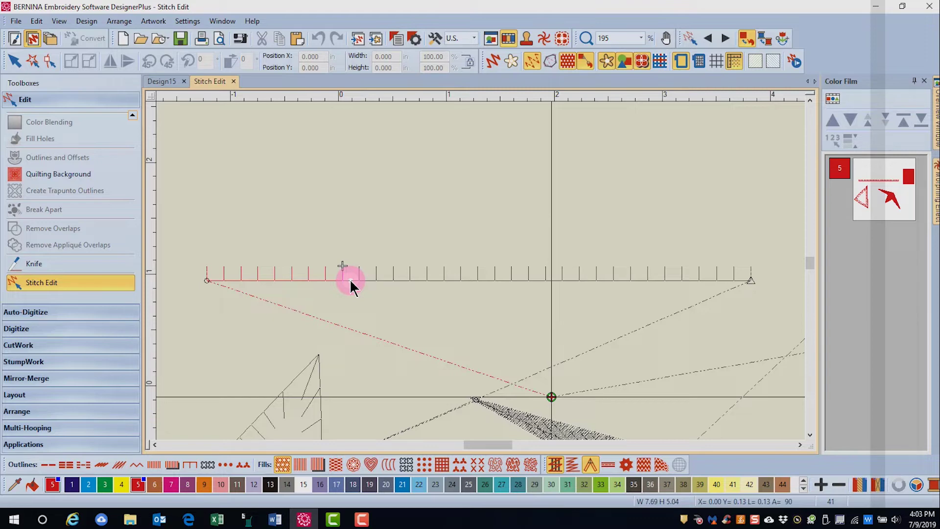
{"action": "left_click", "coordinate": [349, 280]}
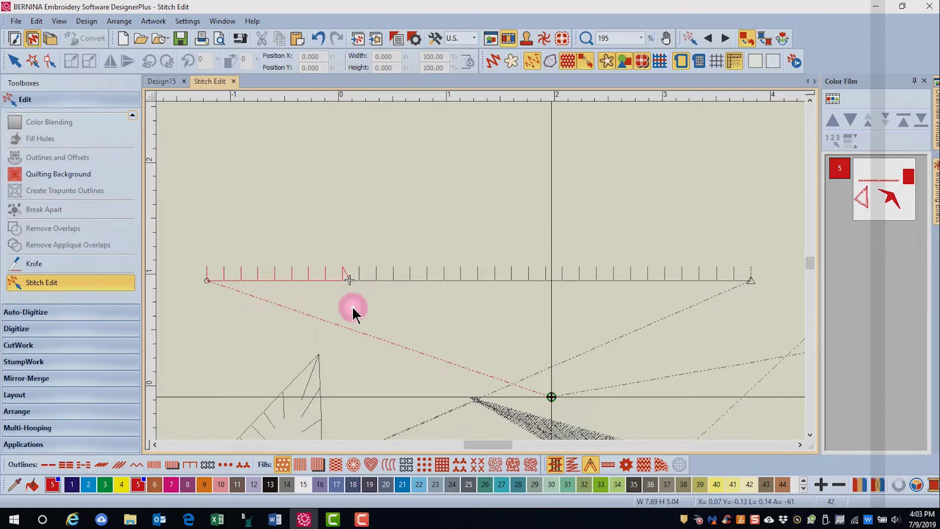
{"action": "key", "text": "Right"}
{"action": "key", "text": "Right"}
{"action": "key", "text": "Right"}
{"action": "key", "text": "Right"}
{"action": "key", "text": "Right"}
{"action": "key", "text": "Right"}
{"action": "left_click", "coordinate": [383, 278]}
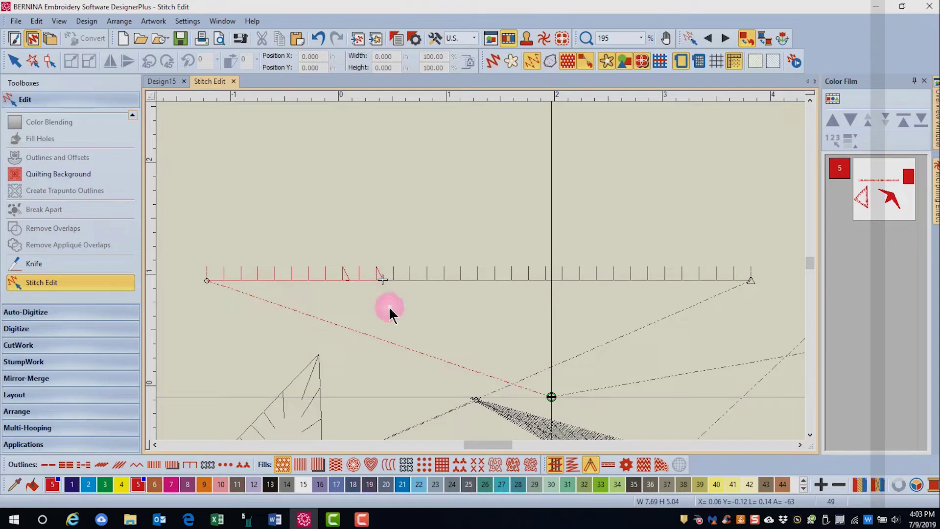
{"action": "key", "text": "Right"}
{"action": "key", "text": "Right"}
{"action": "key", "text": "Right"}
{"action": "key", "text": "Right"}
{"action": "key", "text": "Right"}
{"action": "key", "text": "Right"}
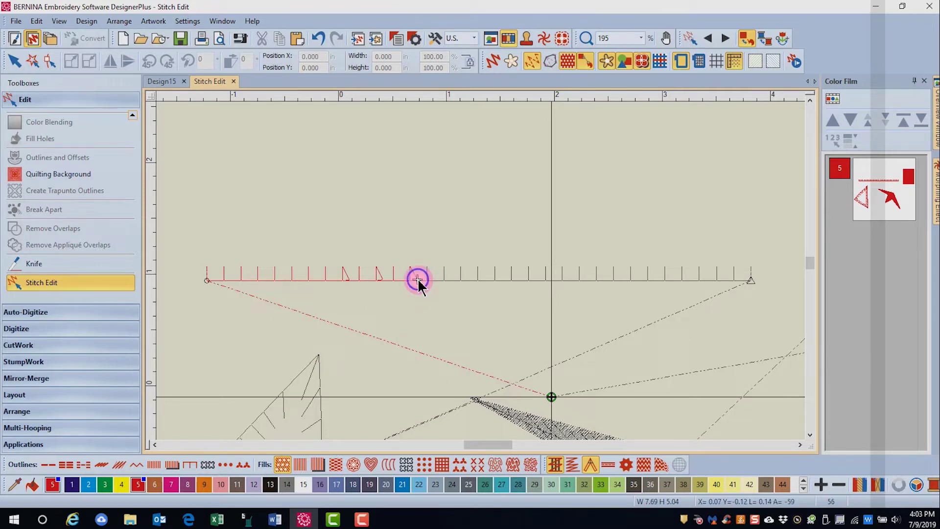
{"action": "key", "text": "Right"}
Scroll down to the triangle and zoom in on its apex.
{"action": "left_click", "coordinate": [810, 435]}
{"action": "left_click", "coordinate": [810, 434]}
{"action": "left_click", "coordinate": [810, 434]}
{"action": "left_click", "coordinate": [810, 434]}
{"action": "left_click", "coordinate": [810, 434]}
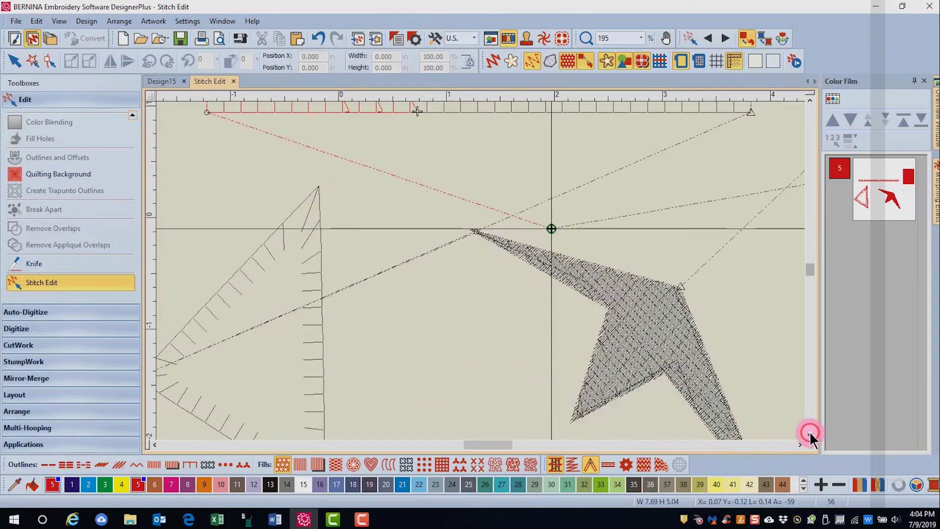
{"action": "left_click", "coordinate": [810, 434]}
{"action": "left_click", "coordinate": [404, 221]}
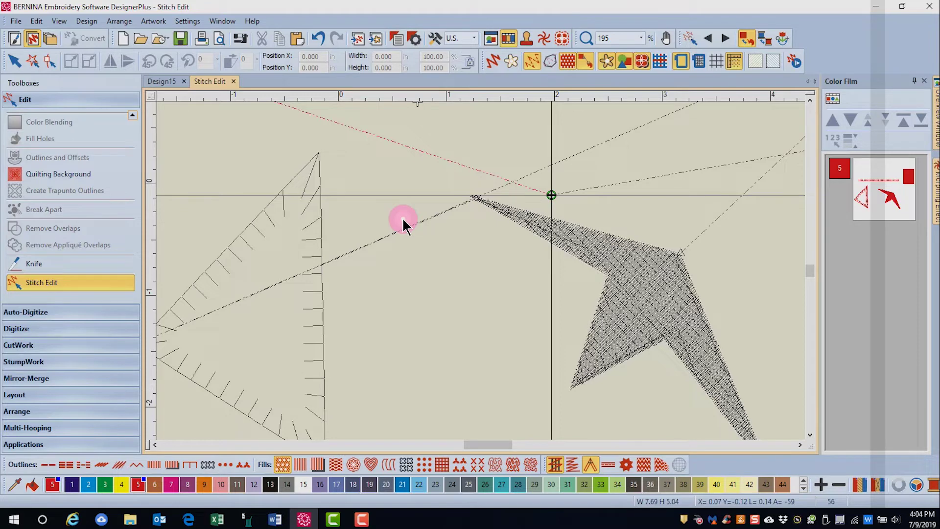
{"action": "scroll", "coordinate": [546, 388], "scroll_direction": "left", "scroll_amount": 3}
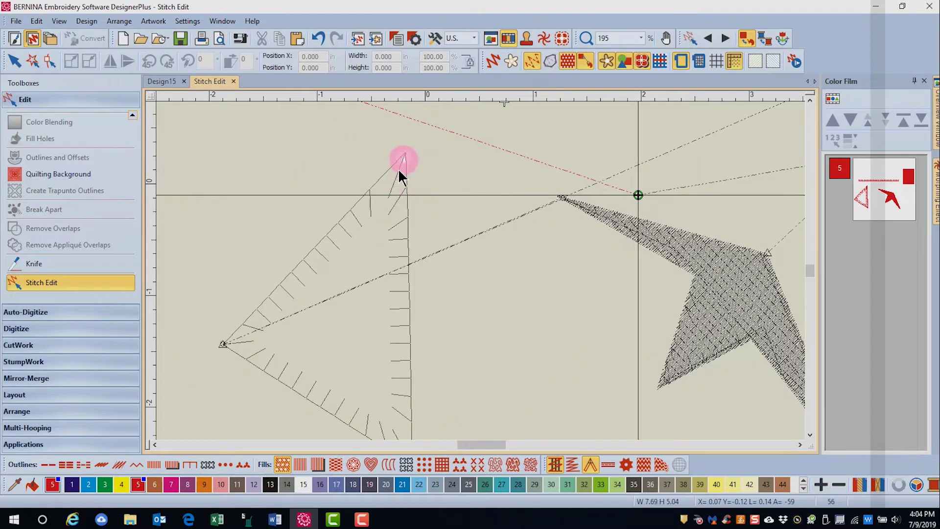
{"action": "scroll", "coordinate": [404, 164], "scroll_direction": "up", "scroll_amount": 3}
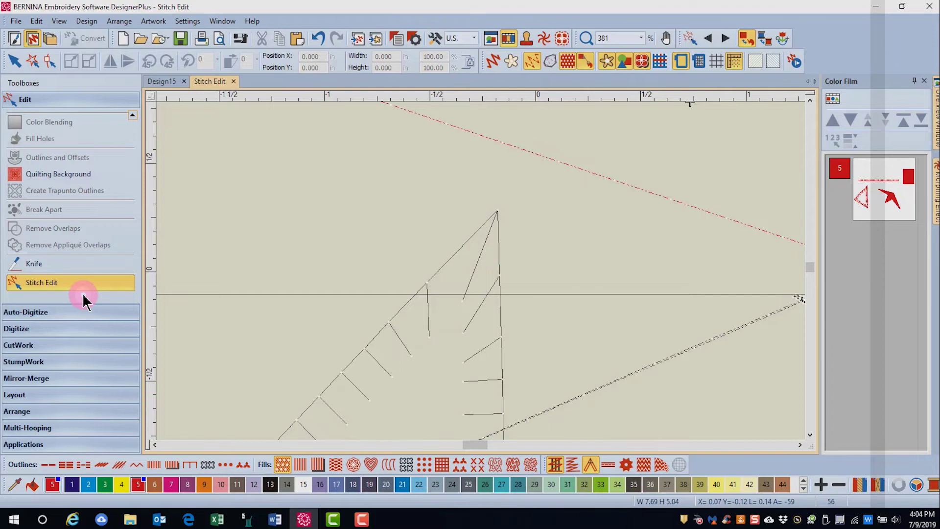
{"action": "left_click", "coordinate": [464, 292]}
Move the end points of three stitches near the triangle's apex to reposition and shorten its inner spikes.
{"action": "left_click", "coordinate": [462, 298]}
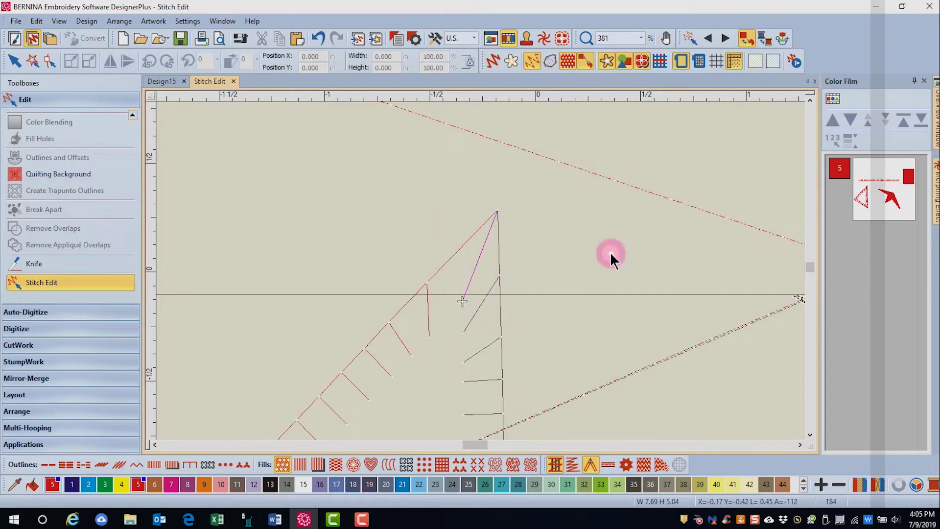
{"action": "left_click", "coordinate": [473, 270]}
{"action": "left_click", "coordinate": [430, 337]}
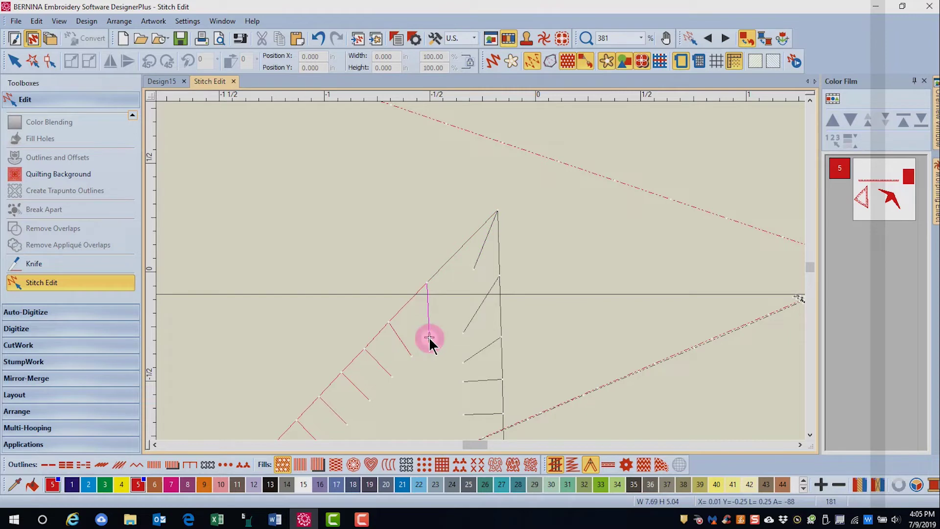
{"action": "left_click", "coordinate": [449, 311]}
{"action": "left_click", "coordinate": [462, 331]}
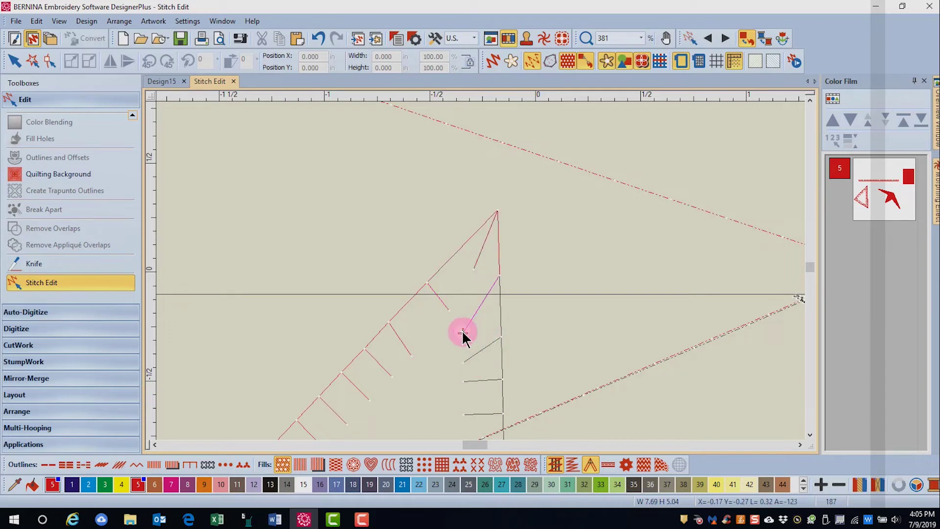
{"action": "left_click", "coordinate": [461, 293]}
{"action": "key", "text": "Left"}
{"action": "key", "text": "Left"}
{"action": "key", "text": "Left"}
{"action": "key", "text": "Left"}
{"action": "key", "text": "Left"}
{"action": "key", "text": "Left"}
{"action": "key", "text": "Left"}
{"action": "key", "text": "Left"}
{"action": "key", "text": "Left"}
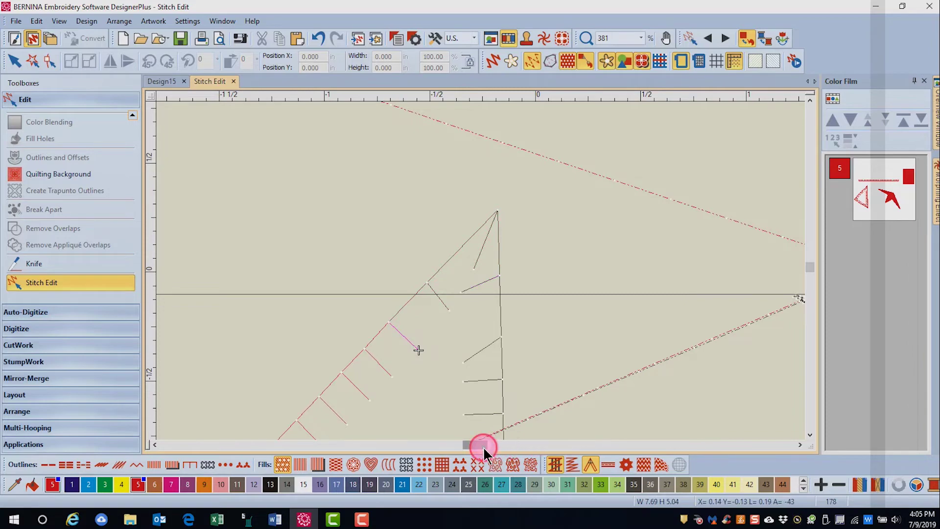
Scroll to the hatched rectangle fill and marquee-select stitches inside it.
{"action": "left_click_drag", "start_coordinate": [483, 446], "coordinate": [525, 445]}
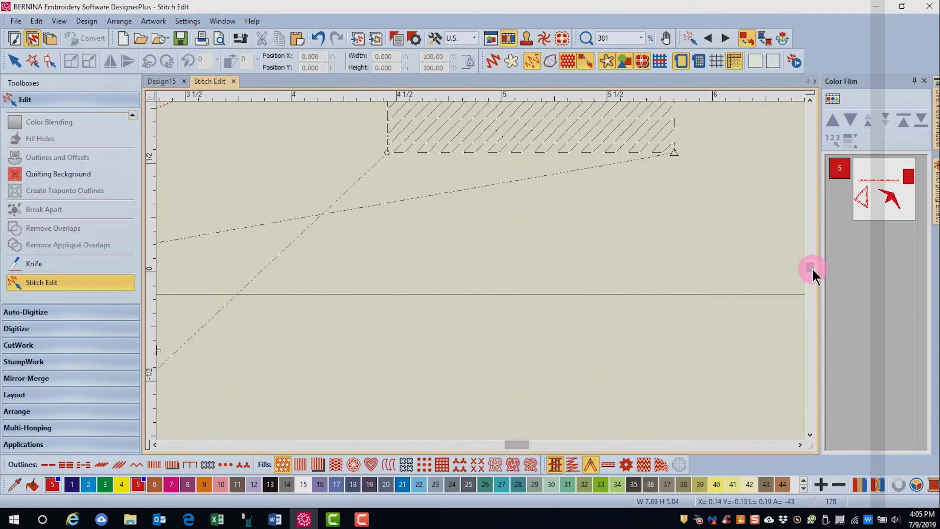
{"action": "left_click_drag", "start_coordinate": [812, 267], "coordinate": [812, 263]}
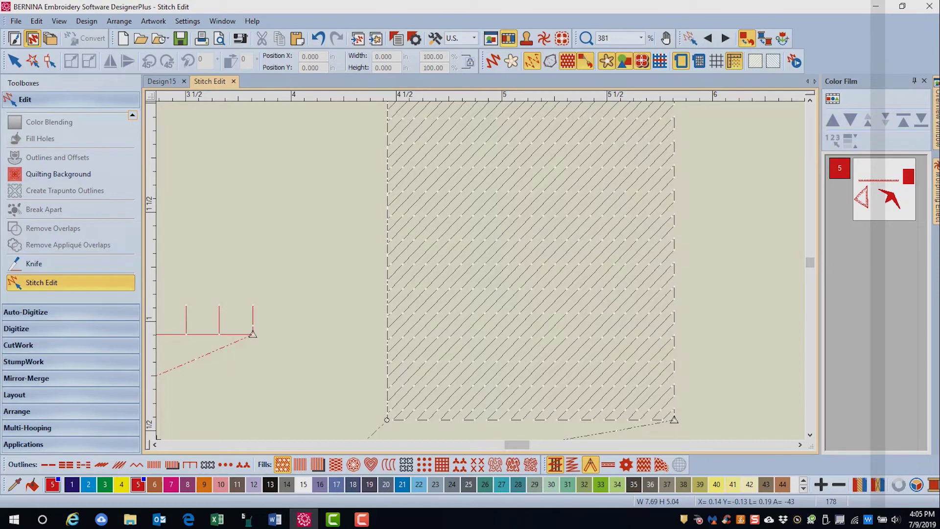
{"action": "left_click", "coordinate": [906, 169]}
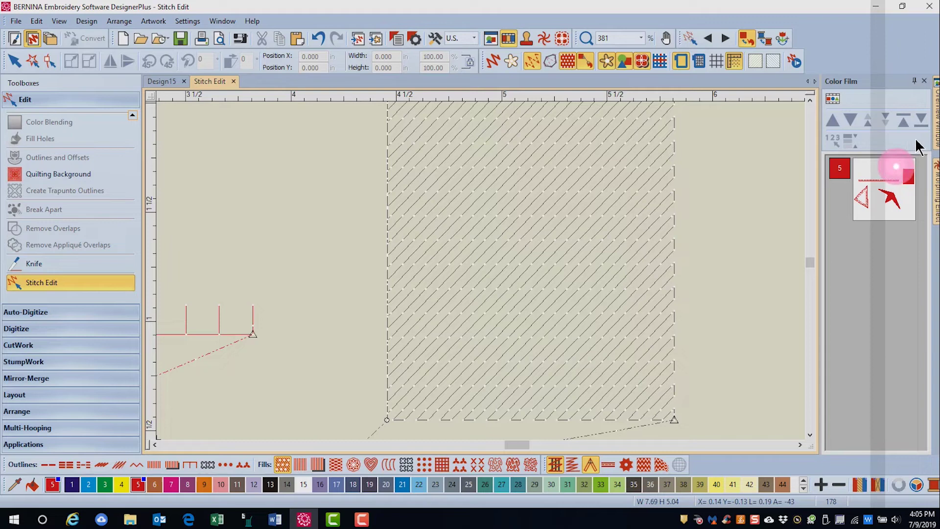
{"action": "left_click", "coordinate": [452, 164]}
{"action": "mouse_move", "coordinate": [449, 152]}
{"action": "left_mouse_down"}
{"action": "mouse_move", "coordinate": [548, 226]}
{"action": "mouse_move", "coordinate": [568, 268]}
{"action": "left_mouse_up"}
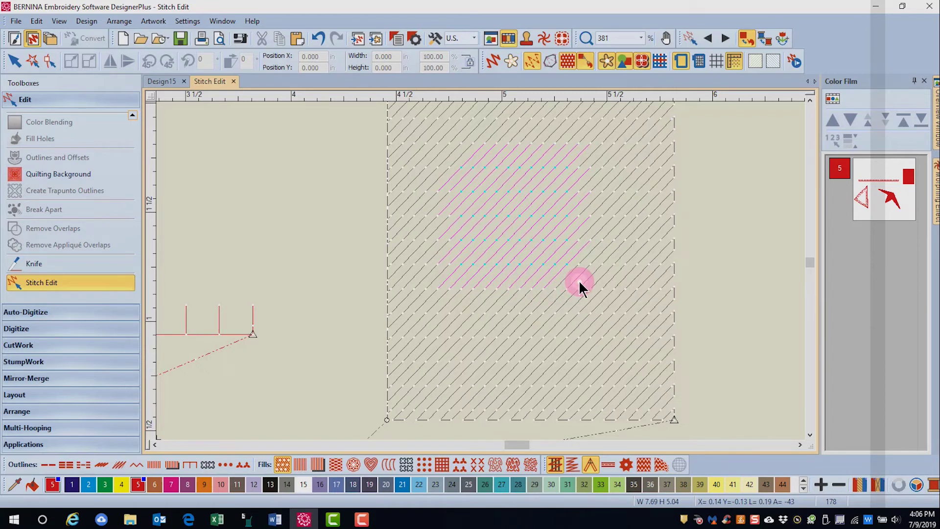
Set the current stitch on the fill's left edge and select the block of fill stitches after it.
{"action": "left_click", "coordinate": [447, 167]}
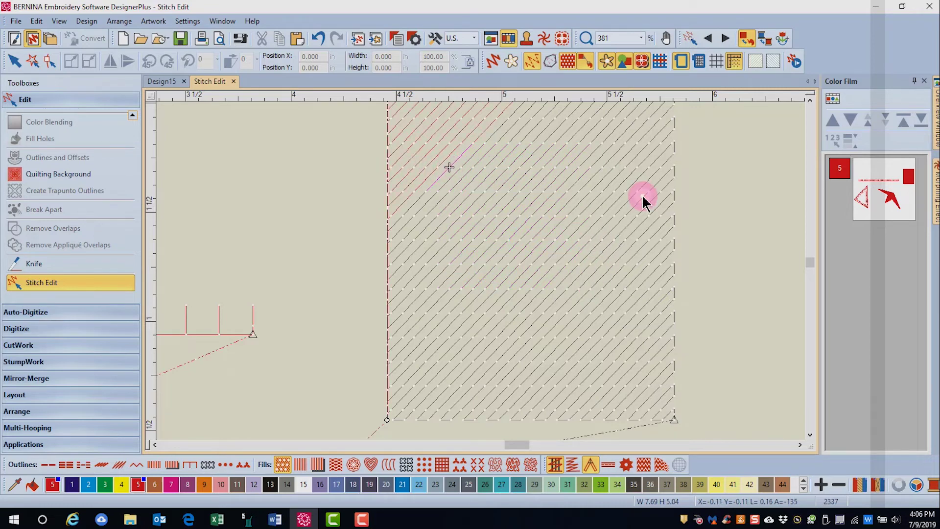
{"action": "left_click", "coordinate": [554, 167]}
{"action": "left_click", "coordinate": [591, 240], "text": "ctrl"}
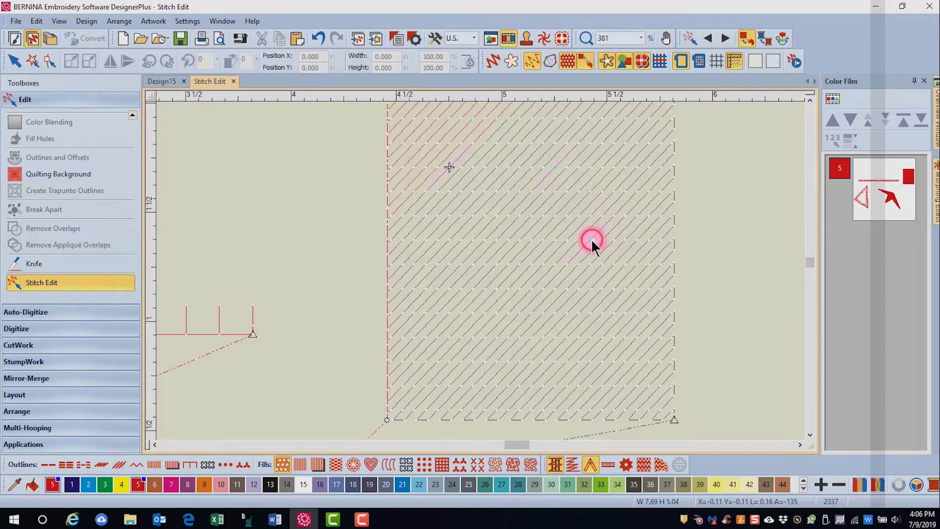
{"action": "left_click", "coordinate": [496, 240], "text": "ctrl"}
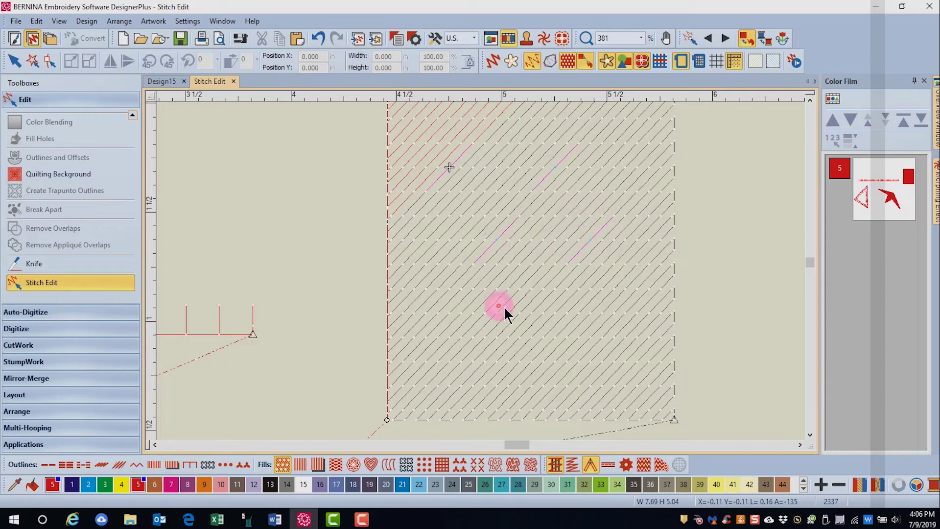
{"action": "left_click", "coordinate": [508, 265], "text": "ctrl"}
{"action": "left_click", "coordinate": [437, 216]}
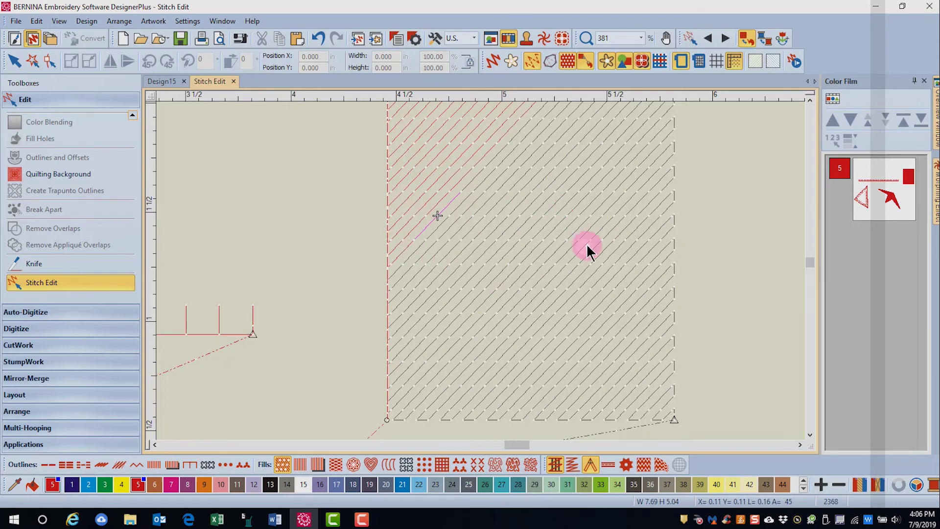
{"action": "left_click", "coordinate": [645, 132], "text": "shift"}
Marquee-select a small mid-fill block, drag it out to the lower right, and regenerate the stitches.
{"action": "left_click_drag", "start_coordinate": [525, 212], "coordinate": [615, 267]}
{"action": "left_click_drag", "start_coordinate": [566, 239], "coordinate": [740, 297]}
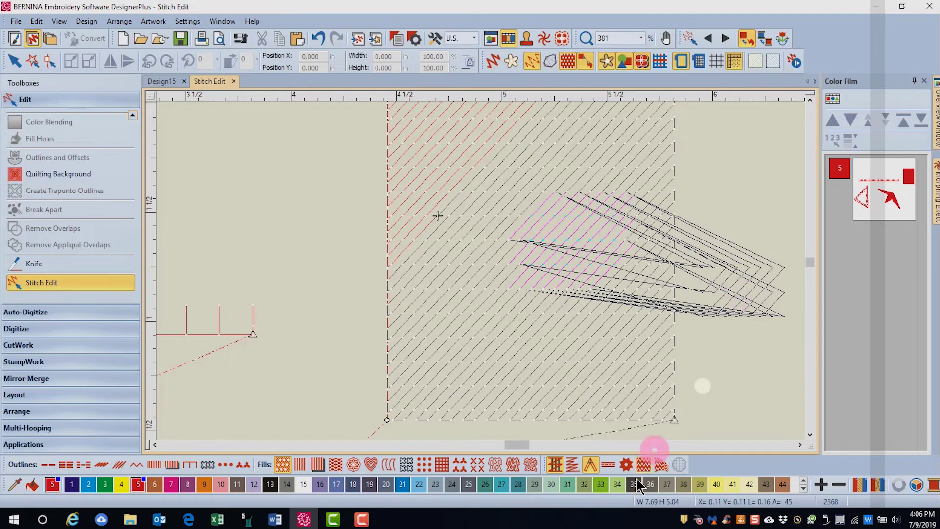
{"action": "left_click", "coordinate": [748, 372]}
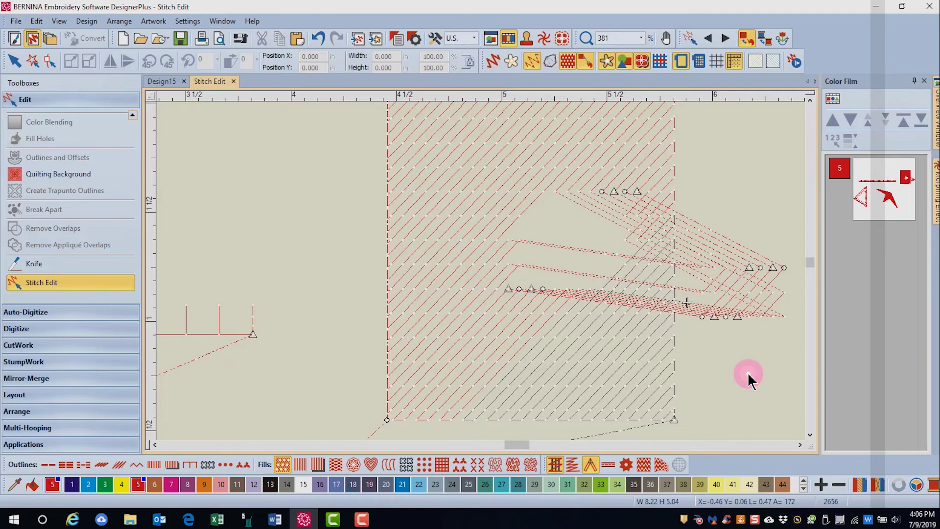
Select and delete a patch of stitches in the red star's centre, then switch to TrueView with T.
{"action": "scroll", "coordinate": [404, 390], "scroll_direction": "down", "scroll_amount": 3}
{"action": "scroll", "coordinate": [480, 278], "scroll_direction": "up", "scroll_amount": 3}
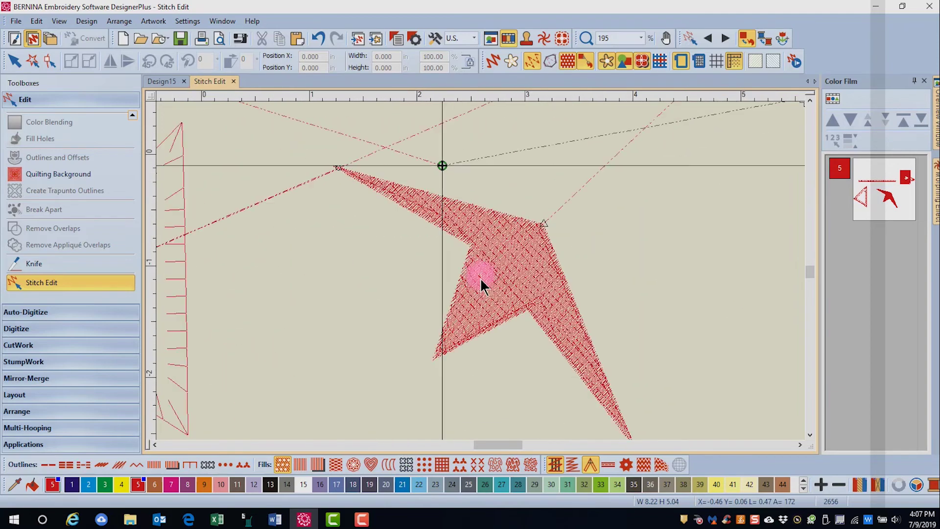
{"action": "scroll", "coordinate": [481, 273], "scroll_direction": "down", "scroll_amount": 1}
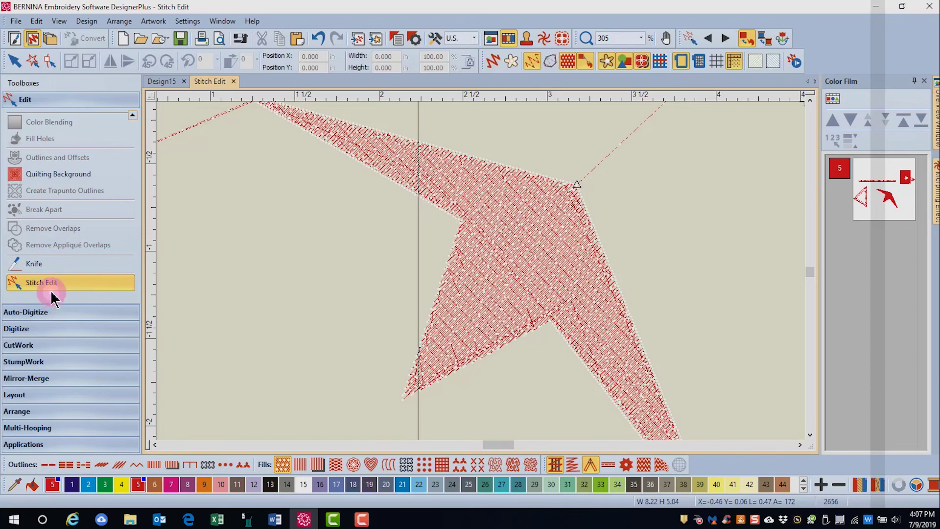
{"action": "left_click", "coordinate": [502, 242]}
{"action": "left_click", "coordinate": [464, 353]}
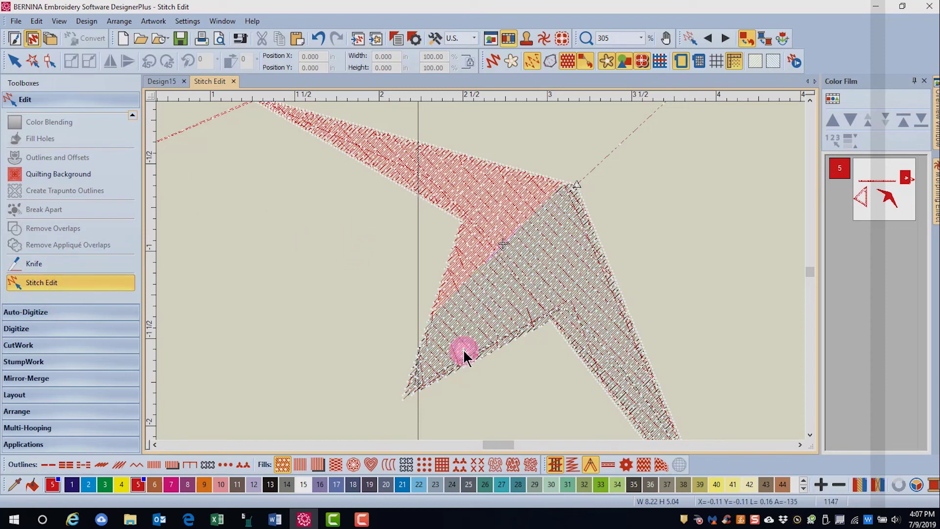
{"action": "left_click", "coordinate": [574, 259]}
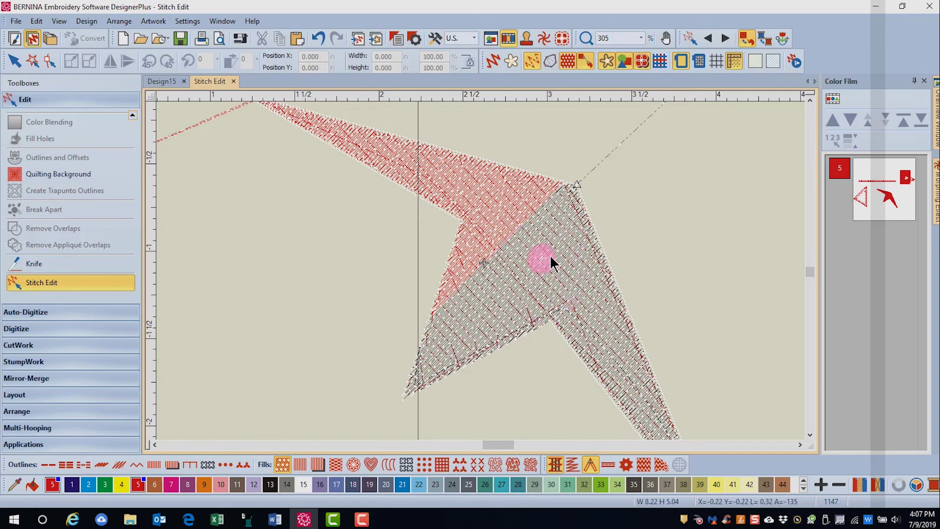
{"action": "left_click", "coordinate": [536, 239]}
{"action": "left_click_drag", "start_coordinate": [452, 200], "coordinate": [586, 338]}
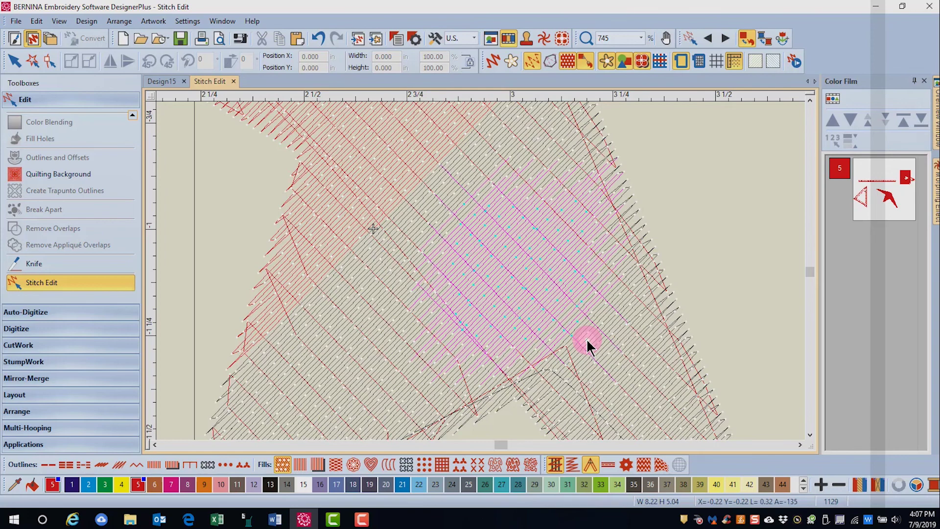
{"action": "key", "text": "Delete"}
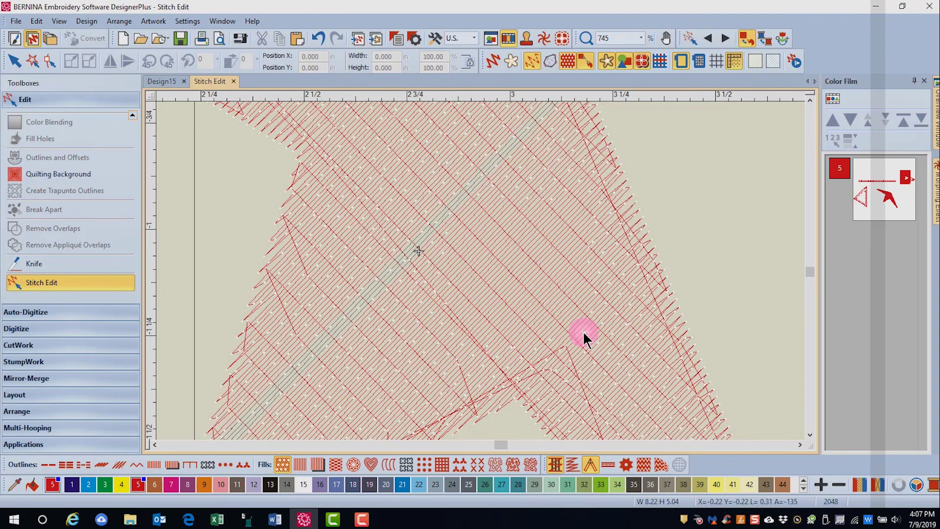
{"action": "key", "text": "t"}
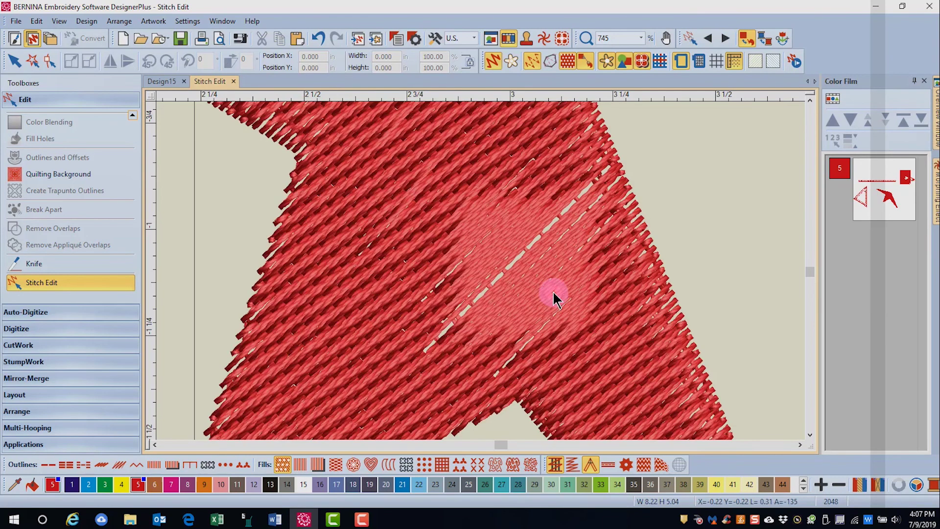
{"action": "scroll", "coordinate": [533, 279], "scroll_direction": "down", "scroll_amount": 5}
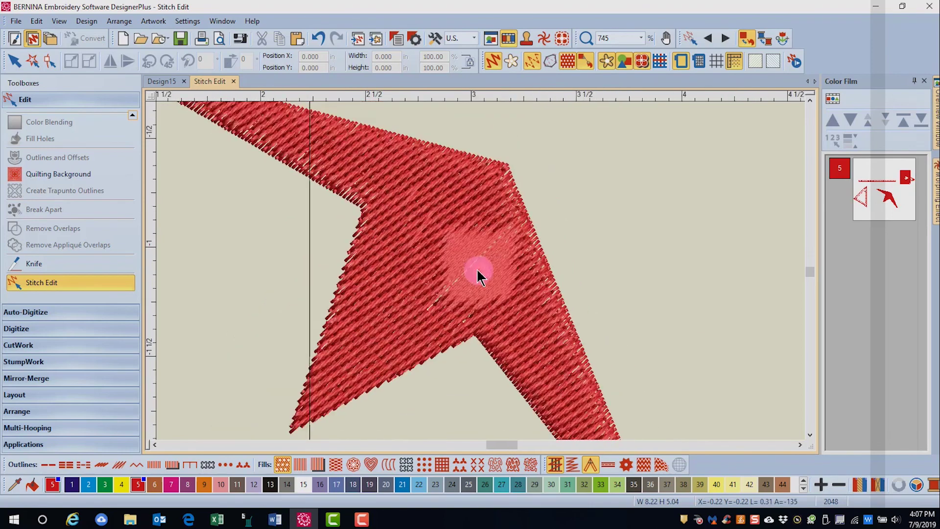